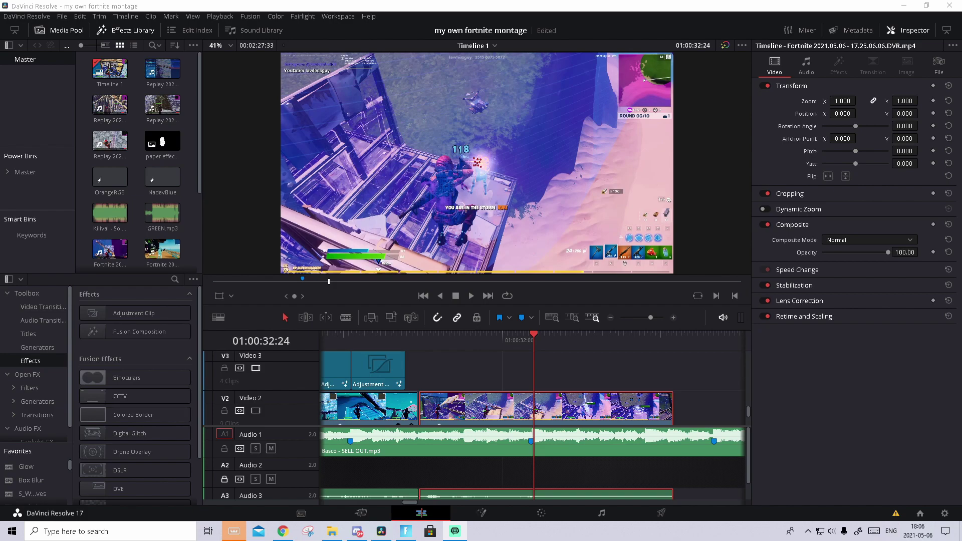
Split the gameplay clip on Video 2 at 01:00:32:24, on the frame where the 118 damage number appears.
{"action": "key", "text": "Left"}
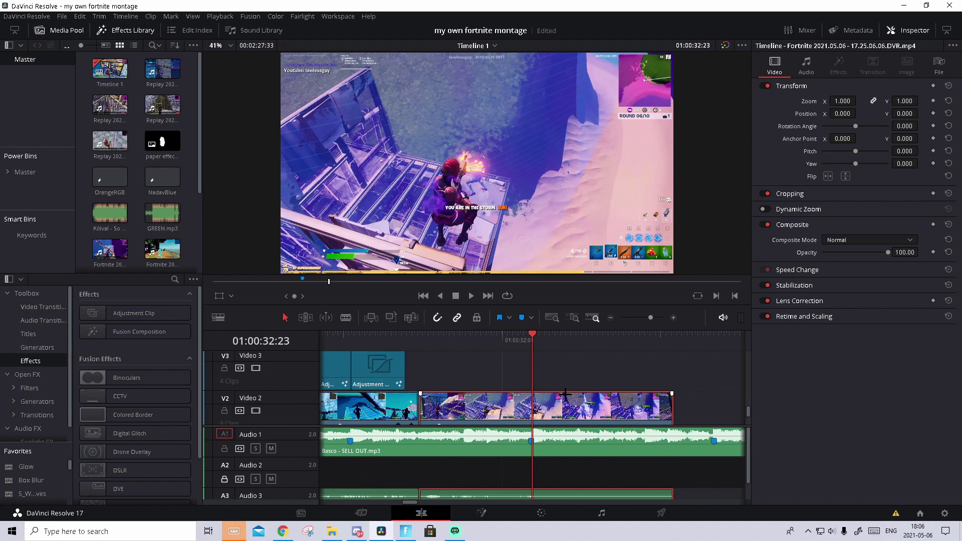
{"action": "key", "text": "Left"}
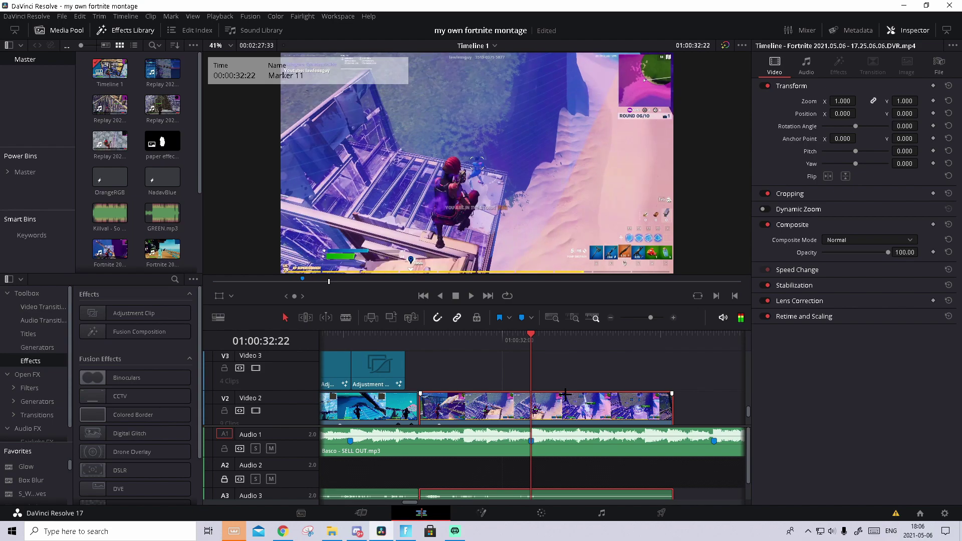
{"action": "key", "text": "Right"}
{"action": "key", "text": "Right"}
{"action": "key", "text": "Left"}
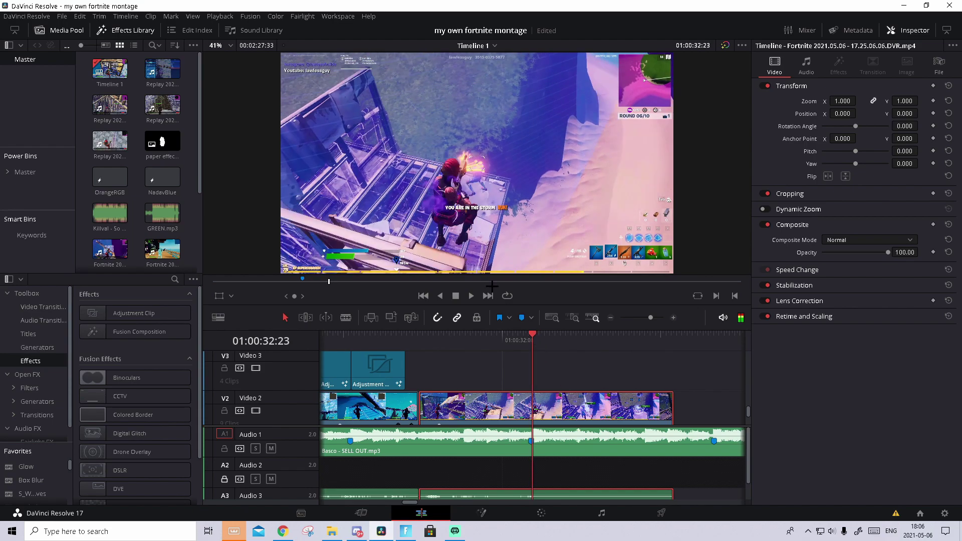
{"action": "key", "text": "Right"}
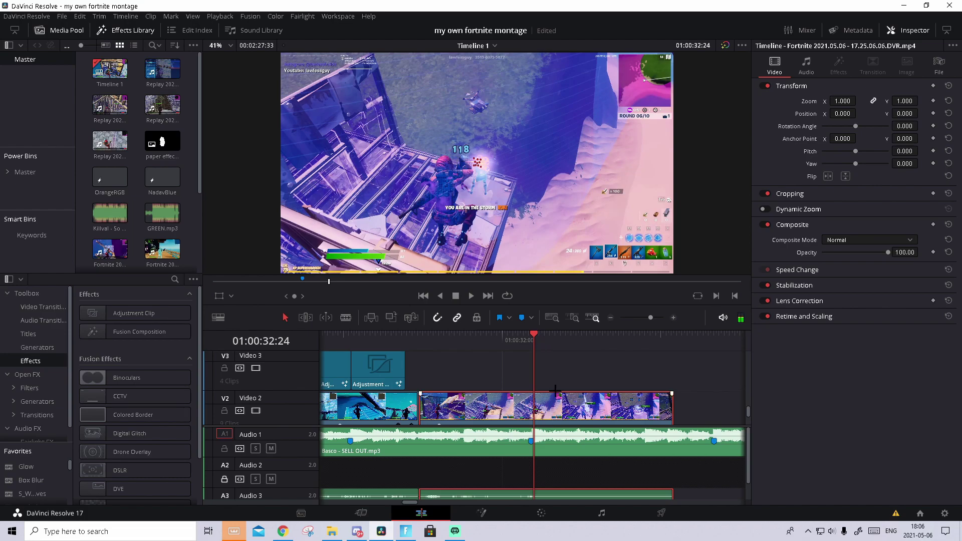
{"action": "key", "text": "ctrl+b"}
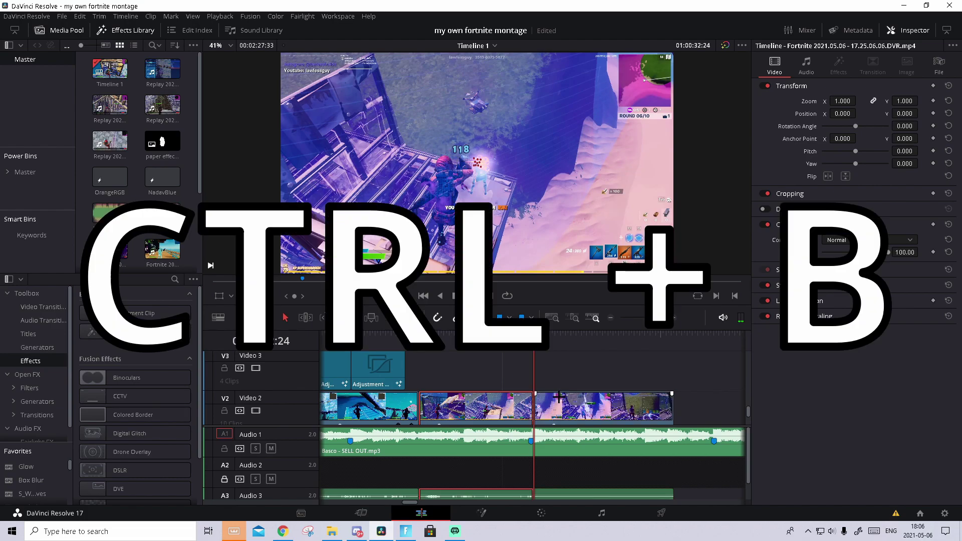
Select the second part of the split gameplay clip and open it on the Color page at 01:00:32:57.
{"action": "left_click", "coordinate": [562, 393]}
{"action": "key", "text": "space"}
{"action": "key", "text": "space"}
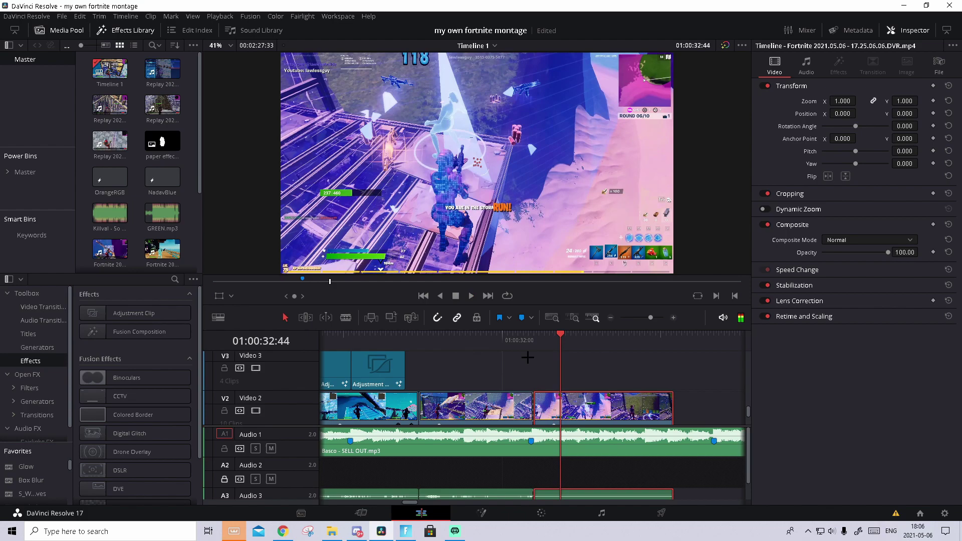
{"action": "key", "text": "Right"}
{"action": "key", "text": "Right"}
{"action": "key", "text": "Right"}
{"action": "key", "text": "Right"}
{"action": "key", "text": "Right"}
{"action": "key", "text": "Right"}
{"action": "key", "text": "Right"}
{"action": "key", "text": "Right"}
{"action": "key", "text": "Right"}
{"action": "key", "text": "Right"}
{"action": "key", "text": "Right"}
{"action": "key", "text": "Right"}
{"action": "key", "text": "Right"}
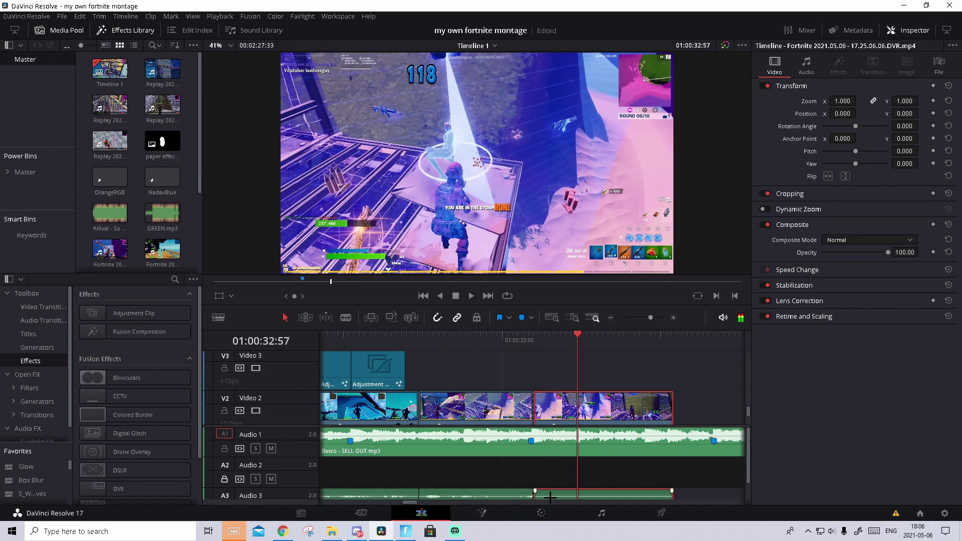
{"action": "left_click", "coordinate": [541, 512]}
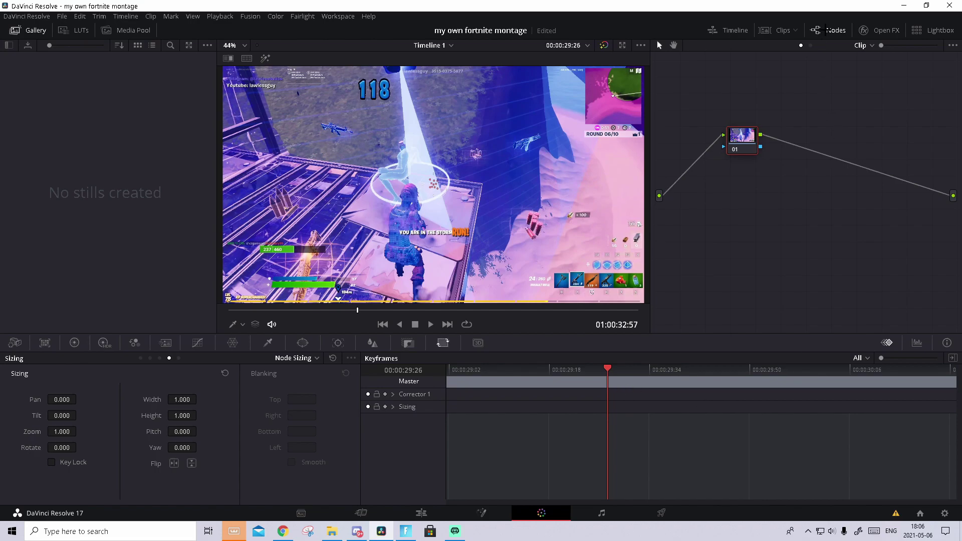
Move node 01 down slightly and add a splitter/combiner node group after it.
{"action": "left_click", "coordinate": [824, 30]}
{"action": "left_click", "coordinate": [847, 32]}
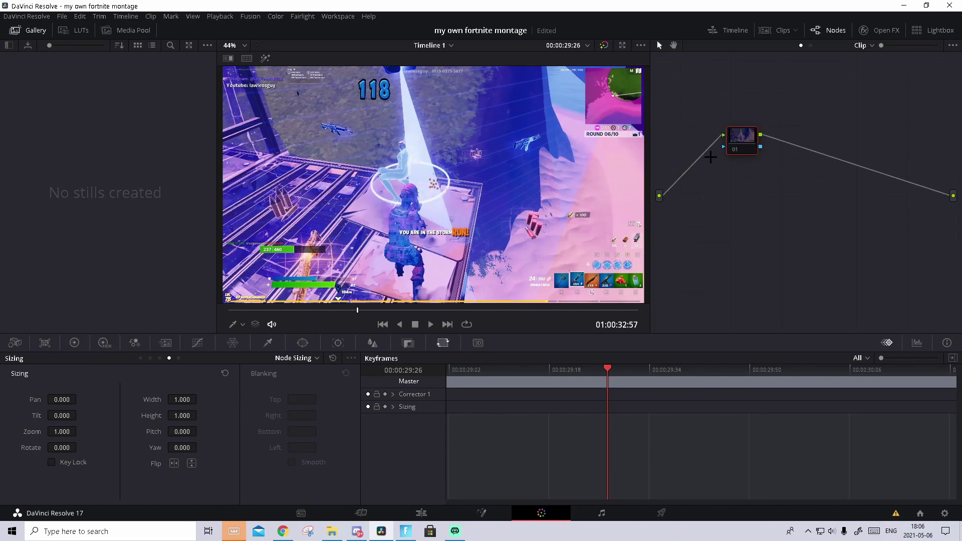
{"action": "left_click_drag", "start_coordinate": [750, 137], "coordinate": [744, 150]}
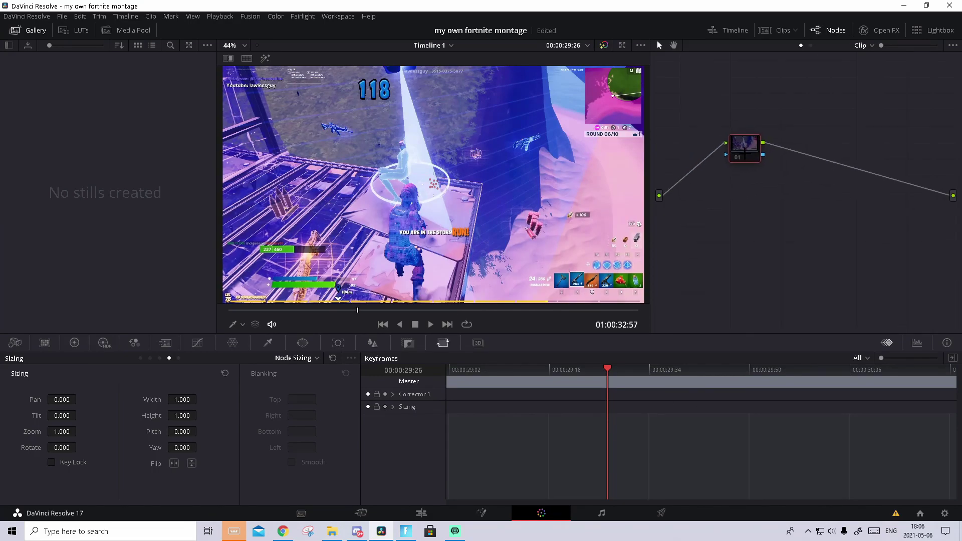
{"action": "key", "text": "alt+y"}
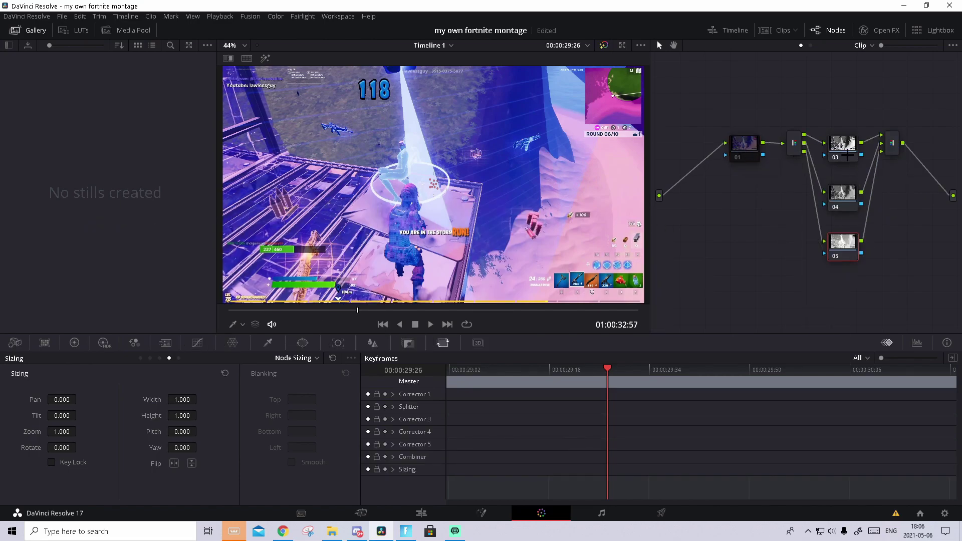
Using Node Sizing on node 03, keyframe Corrector 3 at the clip's first frame with Zoom set to 1.086.
{"action": "left_click", "coordinate": [843, 149]}
{"action": "left_click_drag", "start_coordinate": [561, 369], "coordinate": [387, 357]}
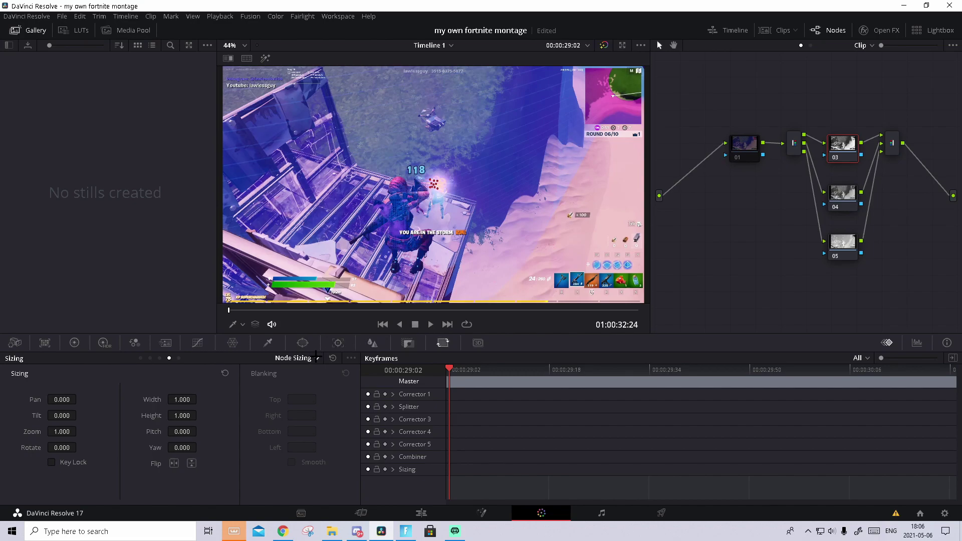
{"action": "left_click", "coordinate": [316, 358]}
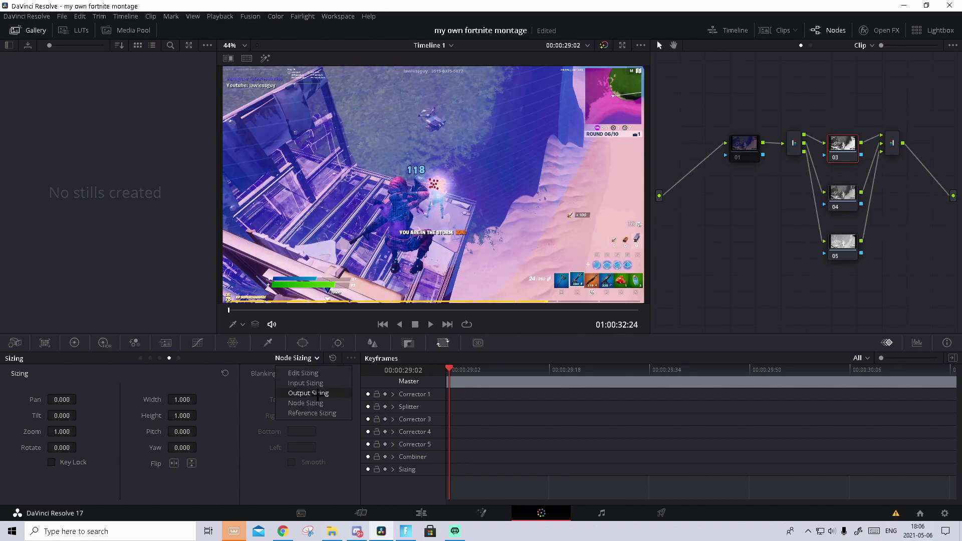
{"action": "left_click", "coordinate": [318, 399]}
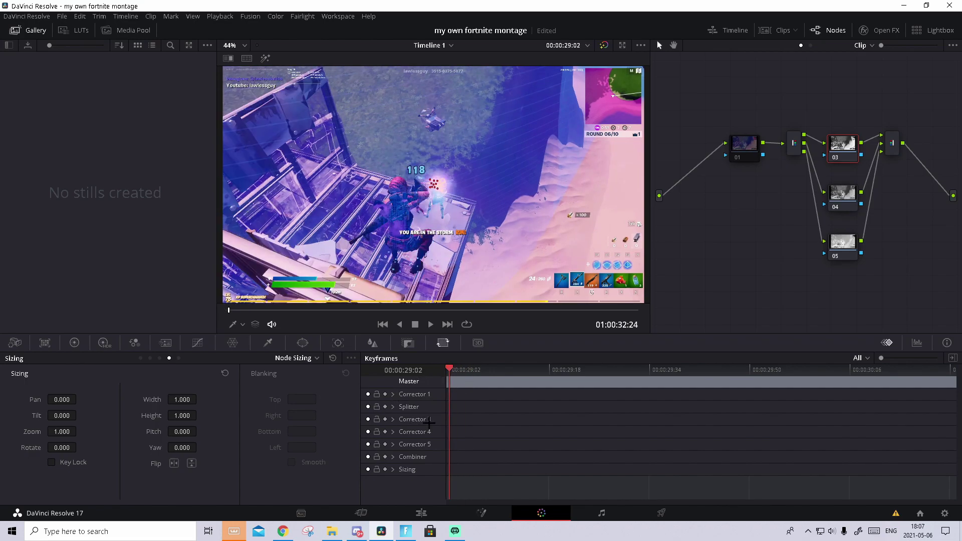
{"action": "left_click", "coordinate": [385, 418]}
{"action": "left_click_drag", "start_coordinate": [63, 432], "coordinate": [80, 431]}
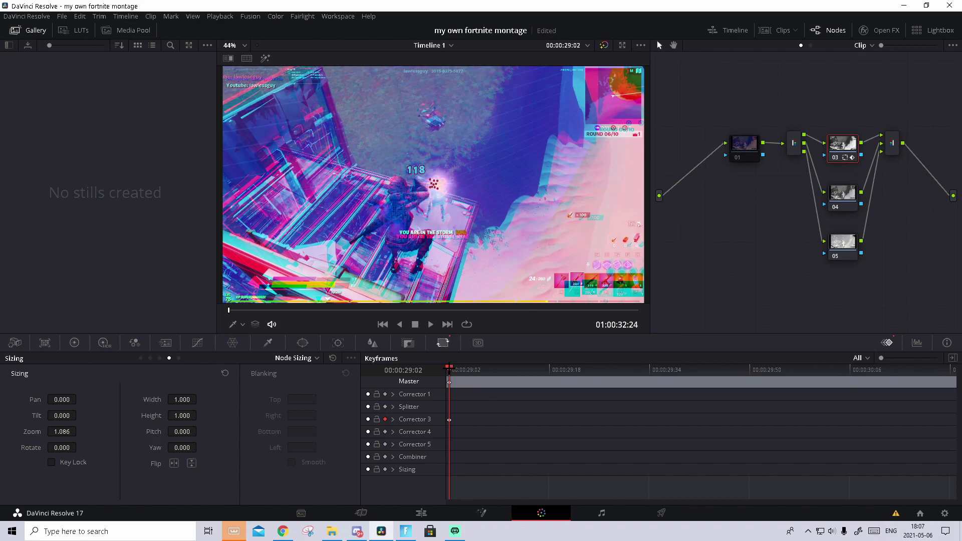
Set node 03's sizing Zoom back to 1.000 at 01:00:33:15 as the ending keyframe.
{"action": "left_click_drag", "start_coordinate": [449, 368], "coordinate": [667, 384]}
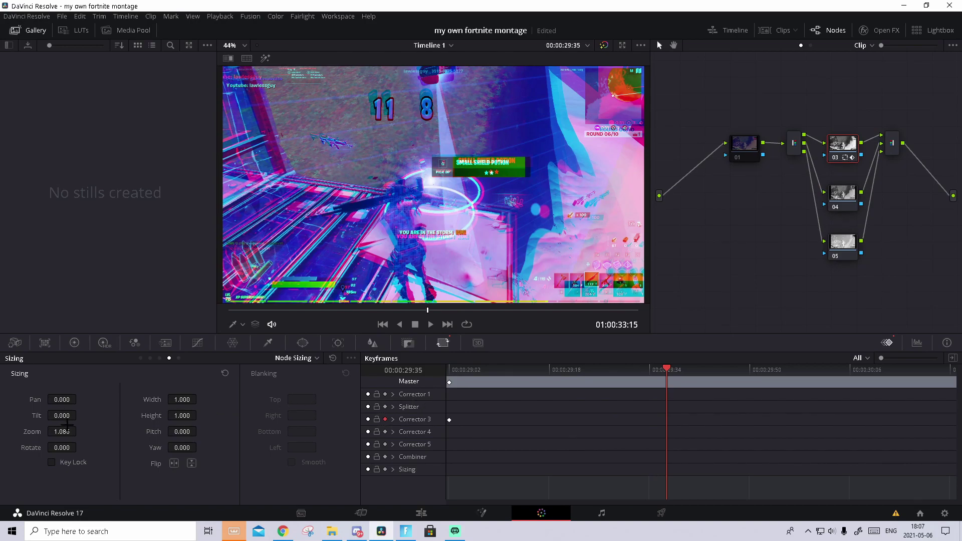
{"action": "double_click", "coordinate": [61, 432]}
{"action": "type", "text": "1"}
{"action": "key", "text": "Return"}
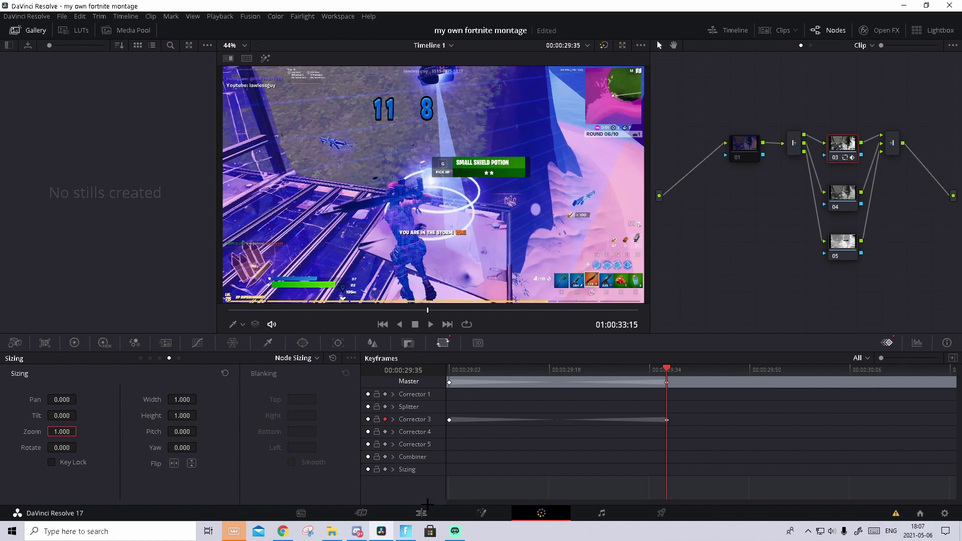
Return to the Edit page, play the footage across the cut to check the color split, and save the project.
{"action": "left_click_drag", "start_coordinate": [567, 370], "coordinate": [647, 371]}
{"action": "left_click", "coordinate": [404, 517]}
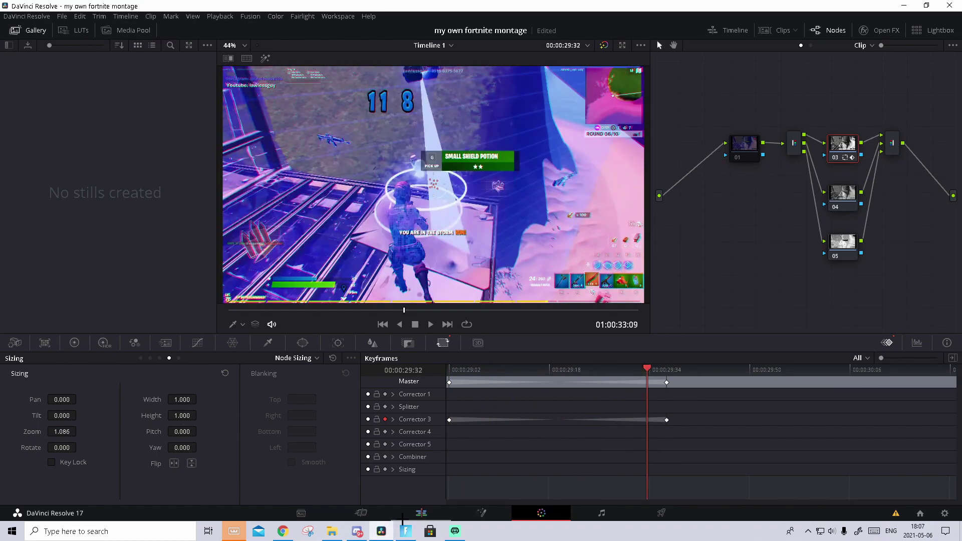
{"action": "left_click", "coordinate": [489, 334]}
{"action": "key", "text": "space"}
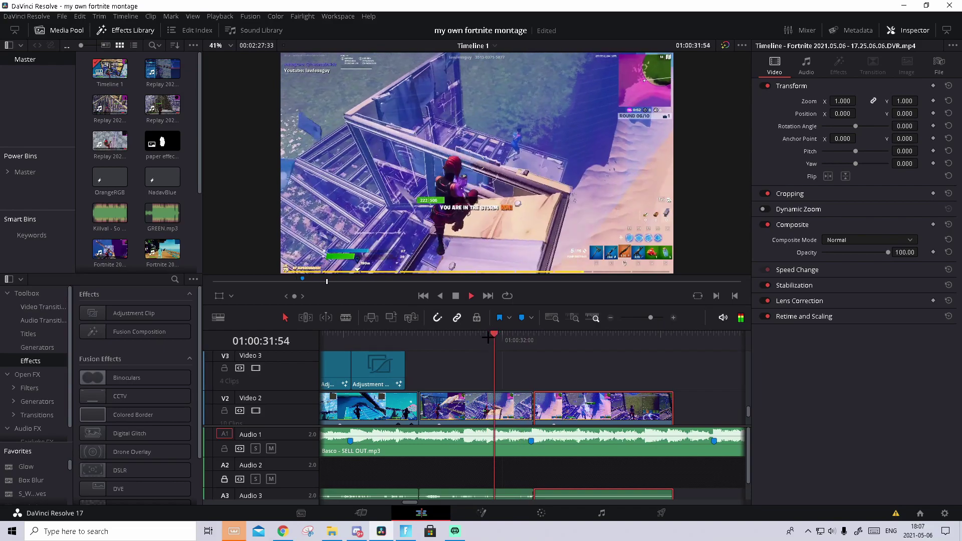
{"action": "key", "text": "ctrl+s"}
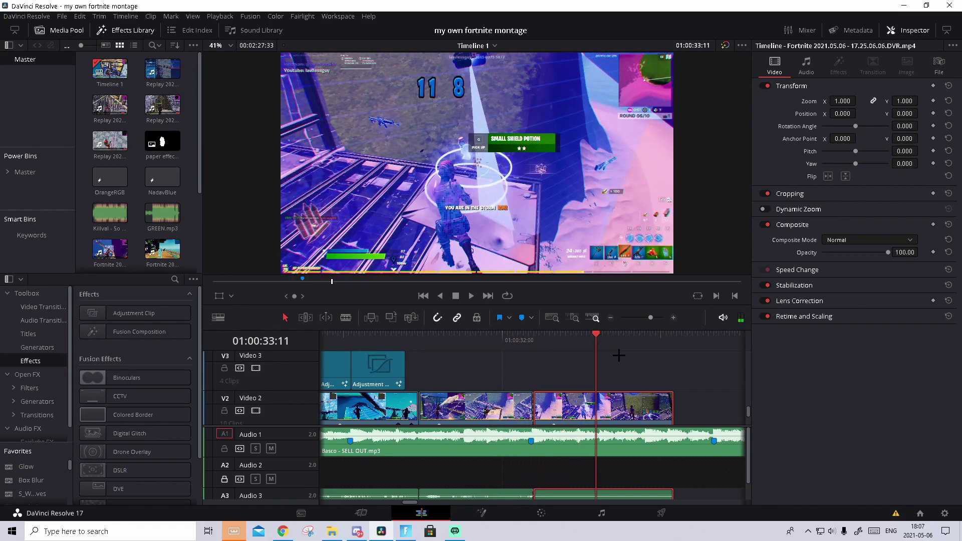
Add an adjustment clip on Video 4 so that it ends at the marker at 01:00:32:22.
{"action": "scroll", "coordinate": [617, 354], "scroll_direction": "up", "scroll_amount": 2}
{"action": "mouse_move", "coordinate": [588, 337]}
{"action": "left_mouse_down"}
{"action": "mouse_move", "coordinate": [511, 336]}
{"action": "mouse_move", "coordinate": [531, 335]}
{"action": "left_mouse_up"}
{"action": "left_click_drag", "start_coordinate": [650, 318], "coordinate": [647, 318]}
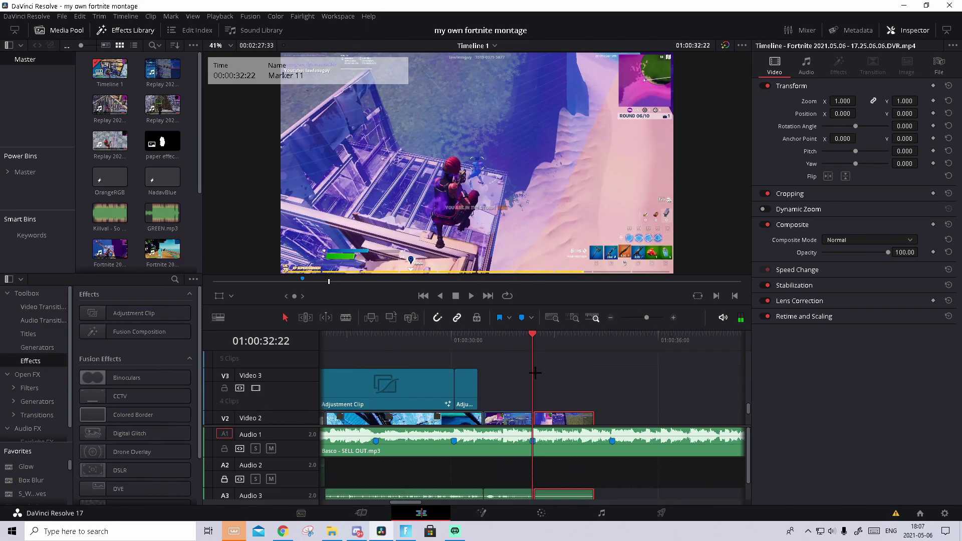
{"action": "scroll", "coordinate": [535, 372], "scroll_direction": "up", "scroll_amount": 2}
{"action": "left_click_drag", "start_coordinate": [142, 316], "coordinate": [559, 371]}
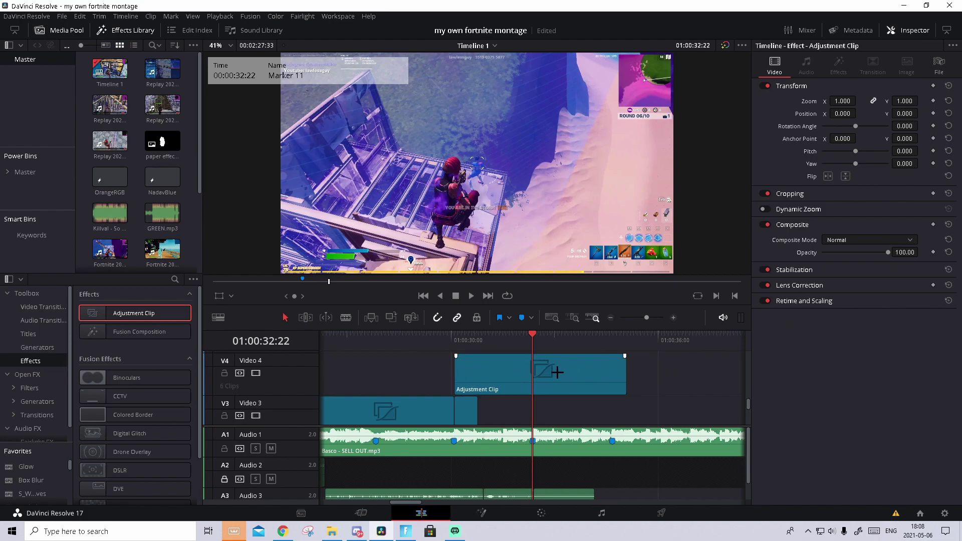
{"action": "left_click_drag", "start_coordinate": [556, 370], "coordinate": [464, 368]}
{"action": "scroll", "coordinate": [586, 380], "scroll_direction": "down", "scroll_amount": 2}
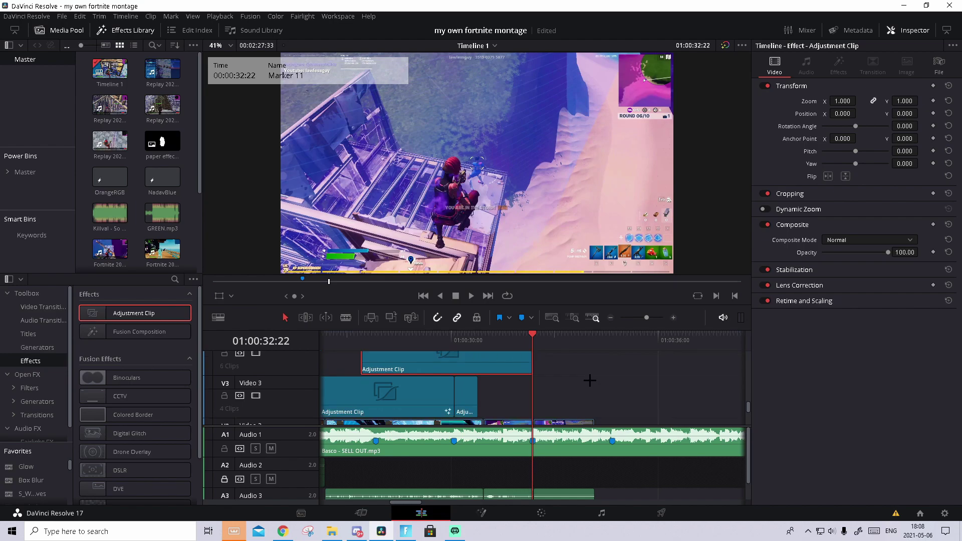
{"action": "key", "text": "Right"}
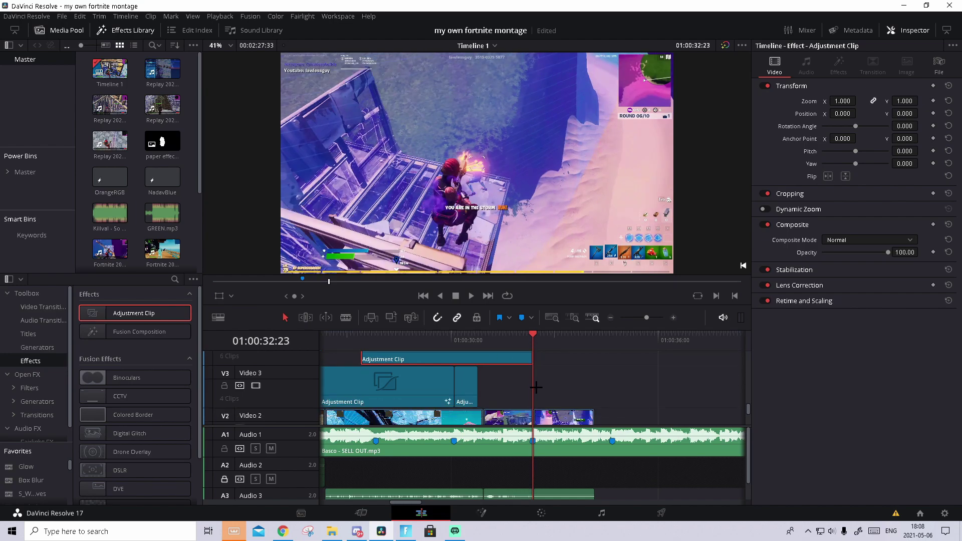
{"action": "key", "text": "Left"}
{"action": "scroll", "coordinate": [507, 383], "scroll_direction": "up", "scroll_amount": 2}
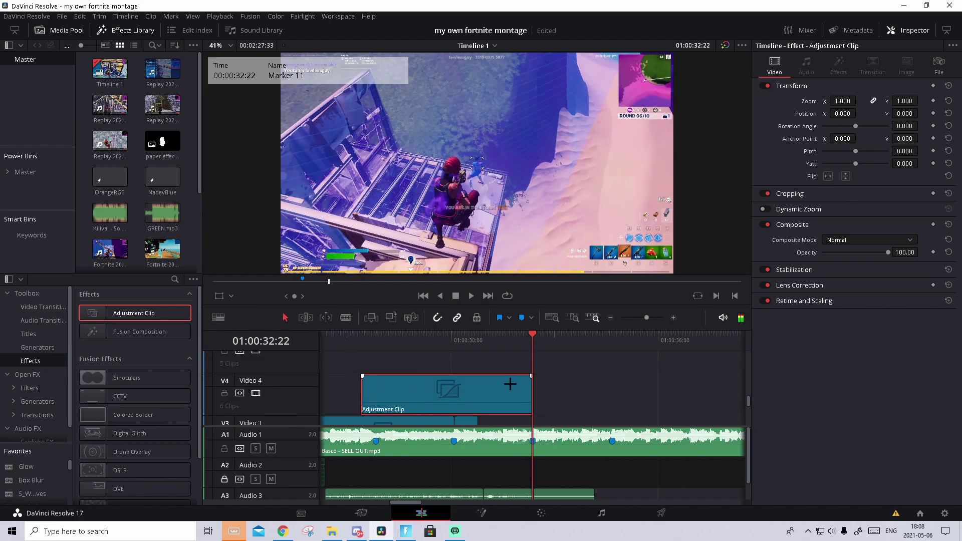
Open the adjustment clip in Fusion and connect the saved CameraShake, Glow and S_WarpChroma nodes between MediaIn1 and MediaOut1.
{"action": "left_click", "coordinate": [502, 351]}
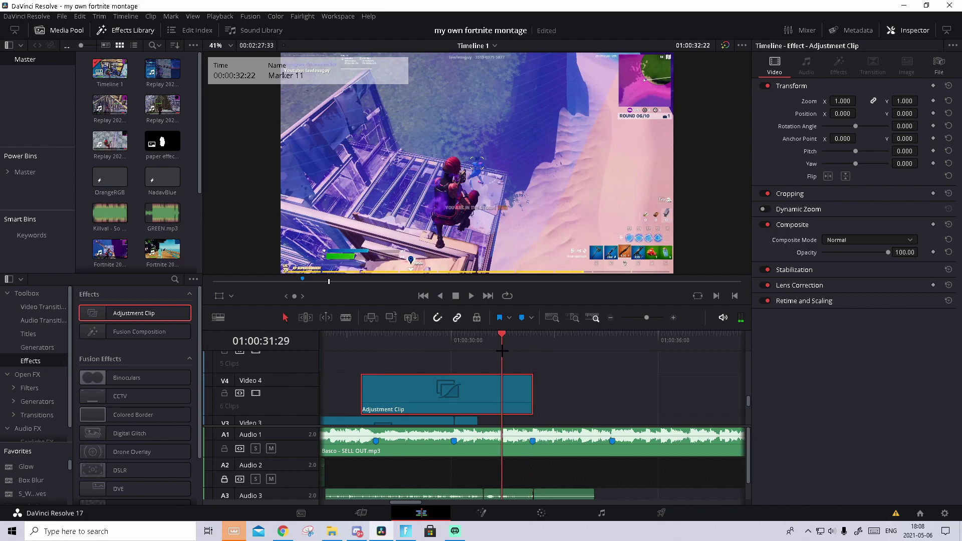
{"action": "left_click", "coordinate": [487, 518]}
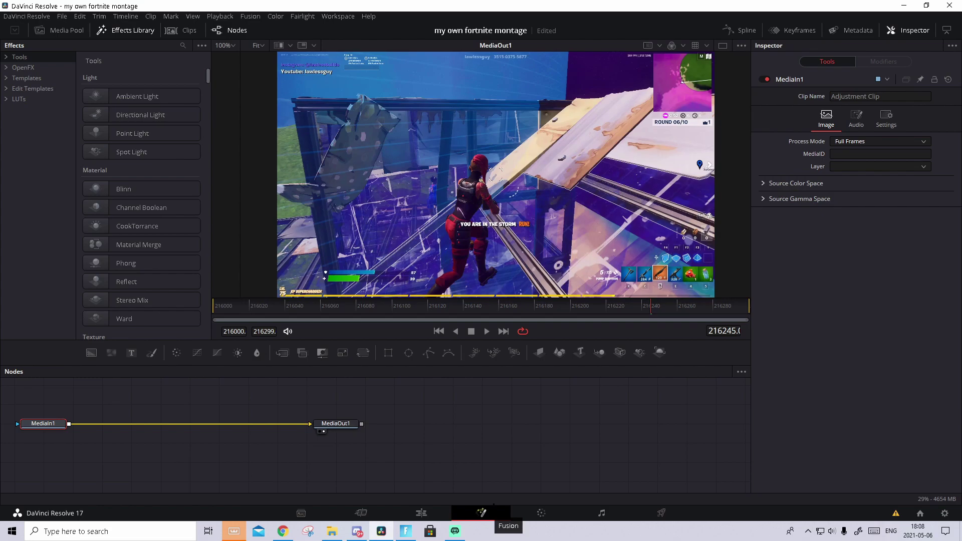
{"action": "key", "text": "super+e"}
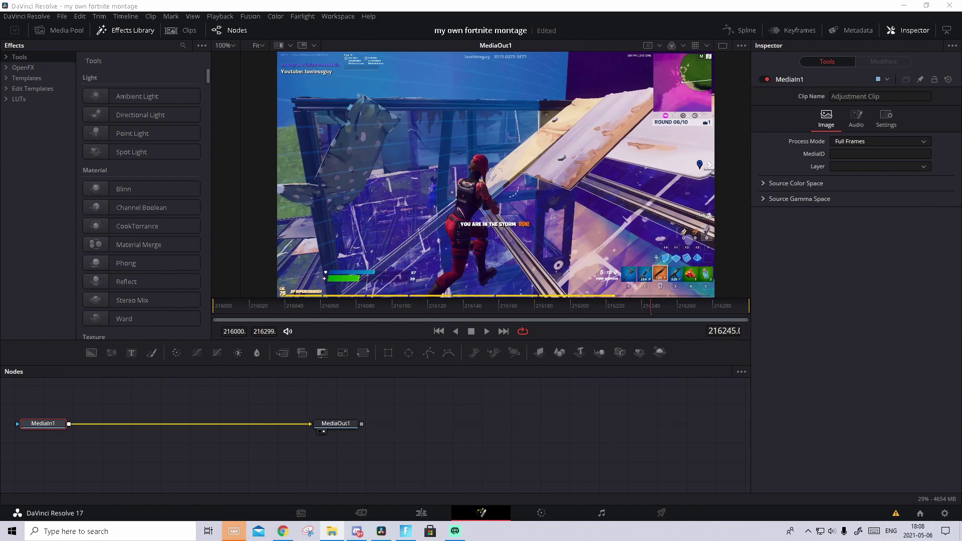
{"action": "left_click_drag", "start_coordinate": [370, 393], "coordinate": [118, 429]}
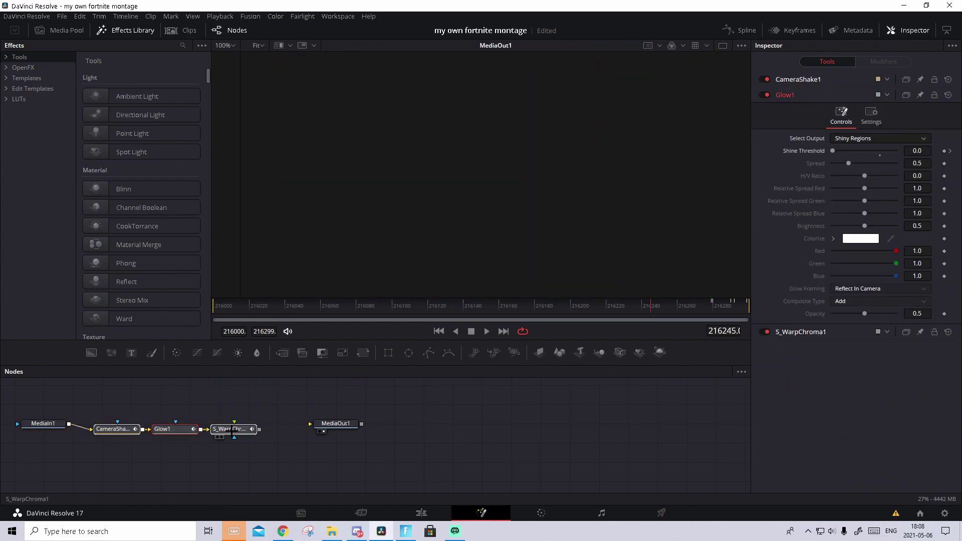
{"action": "left_click_drag", "start_coordinate": [259, 429], "coordinate": [321, 424]}
{"action": "left_click", "coordinate": [328, 457]}
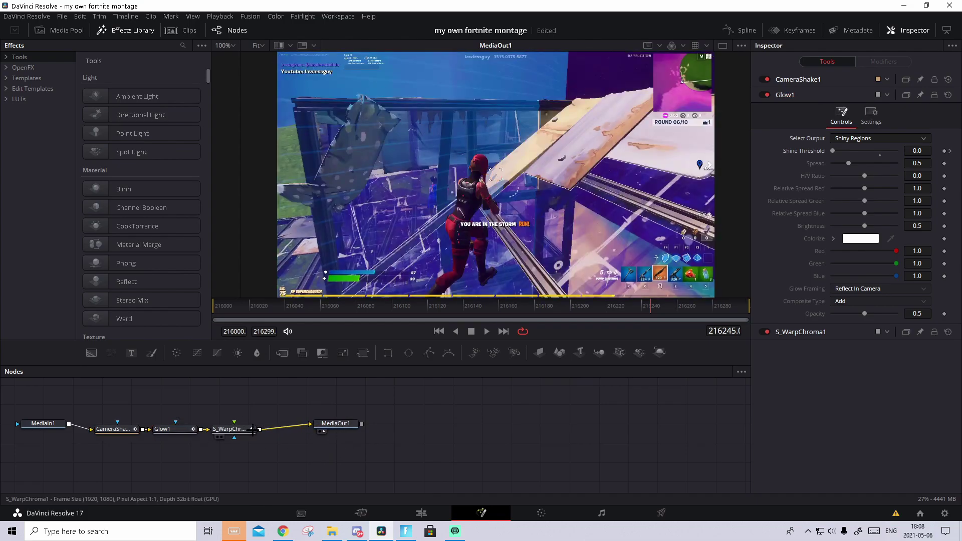
Try the effect near the clip's end without the S_WarpChroma1 node, restoring the node after the comparison.
{"action": "left_click_drag", "start_coordinate": [675, 312], "coordinate": [741, 307]}
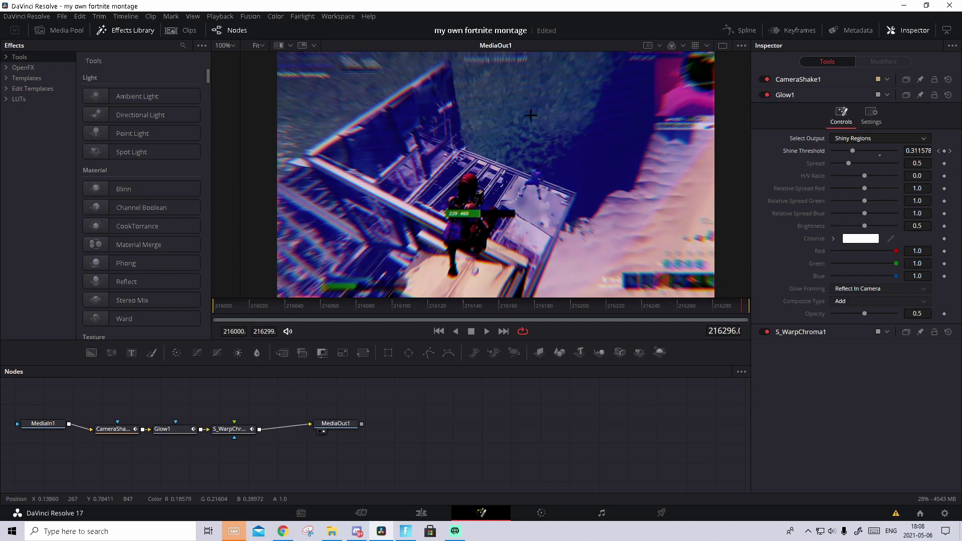
{"action": "left_click", "coordinate": [240, 429]}
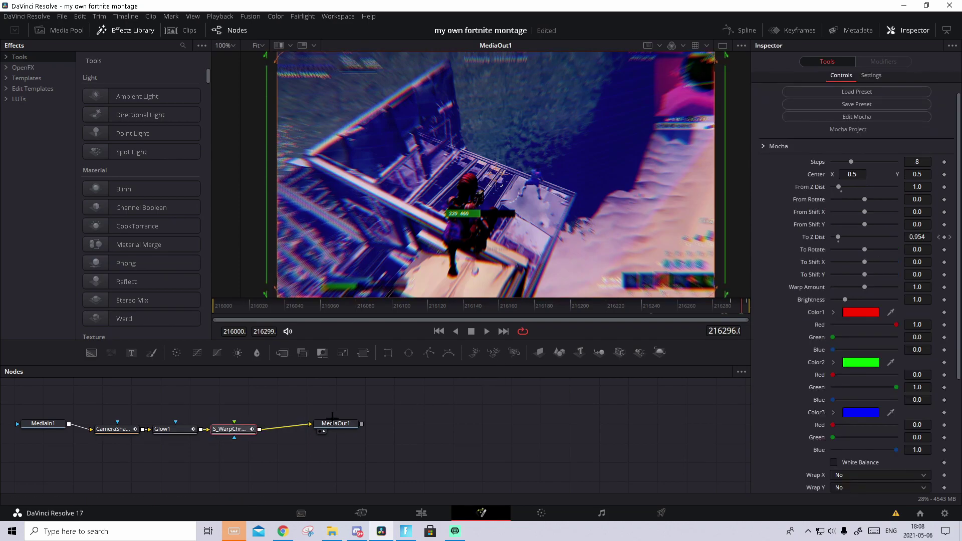
{"action": "key", "text": "Delete"}
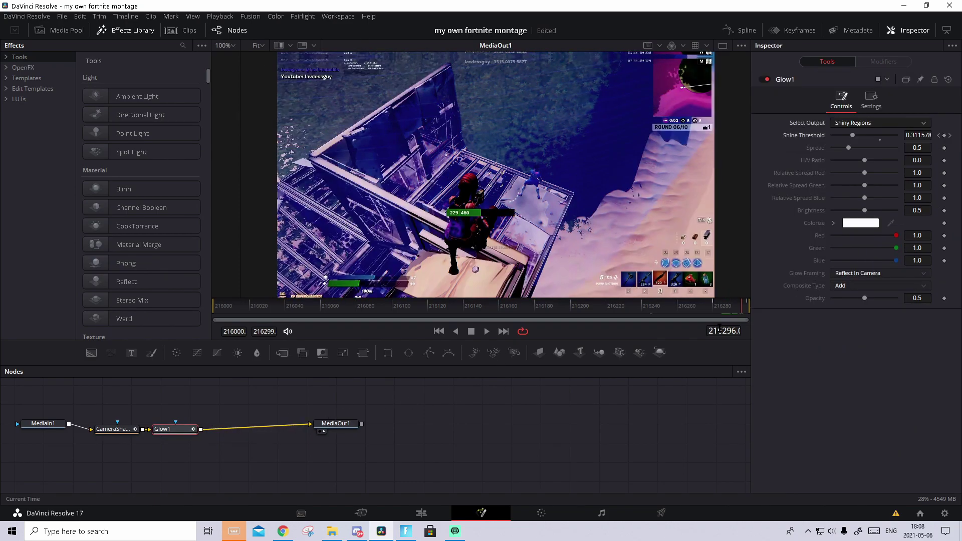
{"action": "left_click_drag", "start_coordinate": [746, 302], "coordinate": [728, 306]}
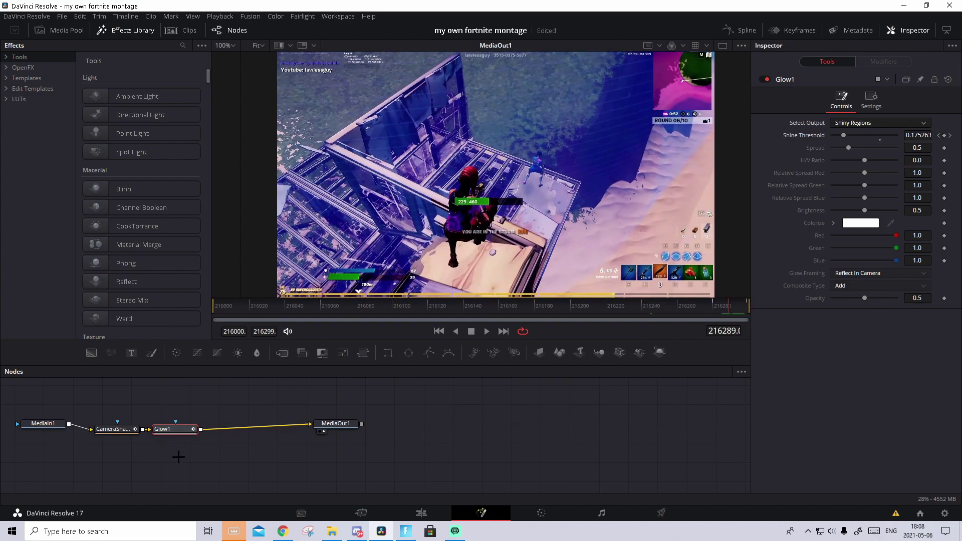
{"action": "key", "text": "ctrl+z"}
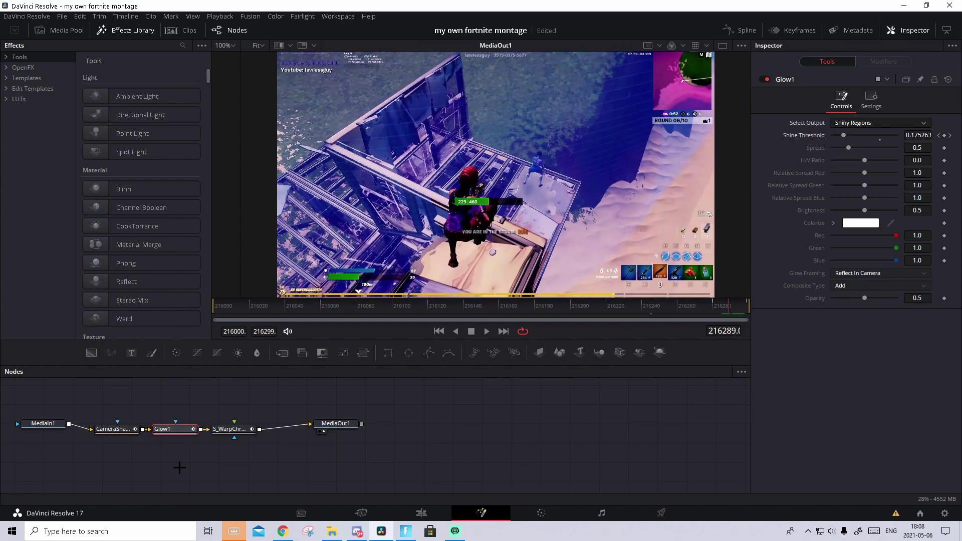
Preview the combined effect at frame 216294 and select the CameraShake1 and Glow1 nodes.
{"action": "left_click", "coordinate": [263, 459]}
{"action": "left_click_drag", "start_coordinate": [729, 305], "coordinate": [737, 306]}
{"action": "left_click_drag", "start_coordinate": [208, 456], "coordinate": [140, 413]}
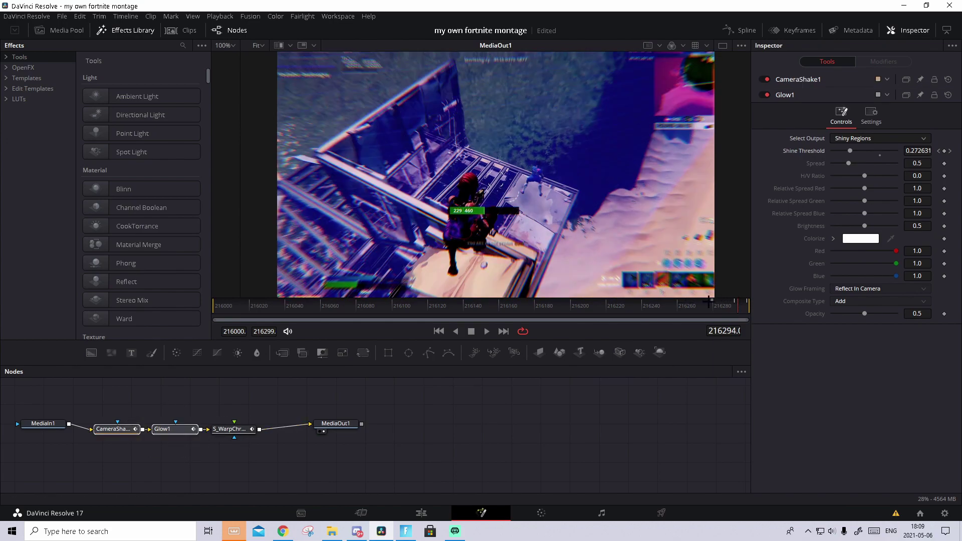
Return to the Edit page, trim the adjustment clip's start to the end of the Video 3 clip, and enable Render Cache Color Output for it.
{"action": "left_click", "coordinate": [432, 508]}
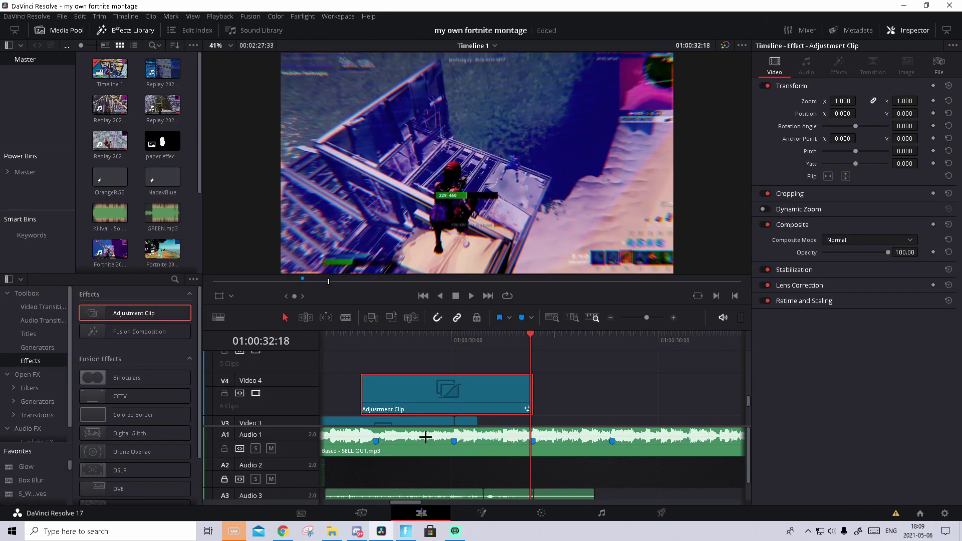
{"action": "left_click_drag", "start_coordinate": [362, 390], "coordinate": [478, 398]}
{"action": "left_click", "coordinate": [515, 345]}
{"action": "right_click", "coordinate": [516, 385]}
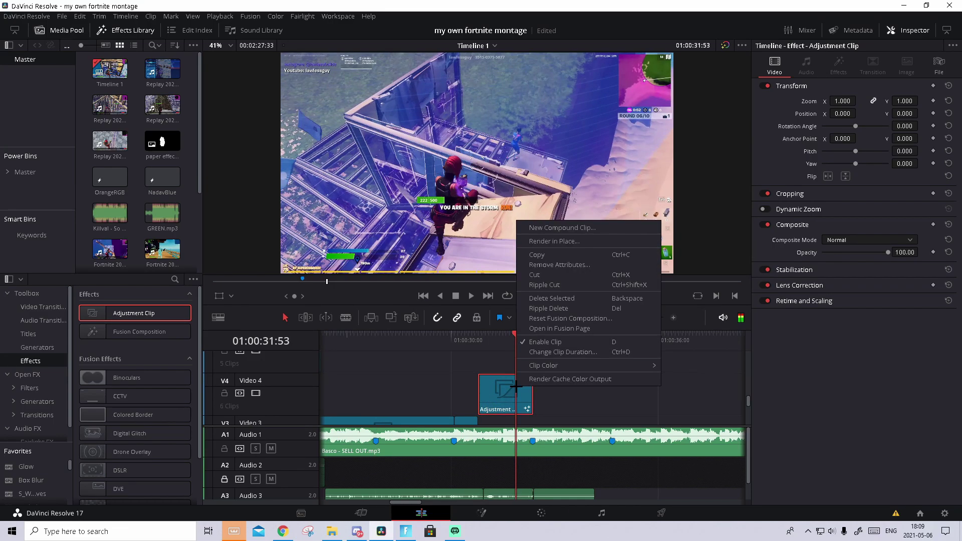
{"action": "left_click", "coordinate": [541, 380]}
Examine the available Render Cache modes for playback without changing the current one.
{"action": "left_click", "coordinate": [219, 17]}
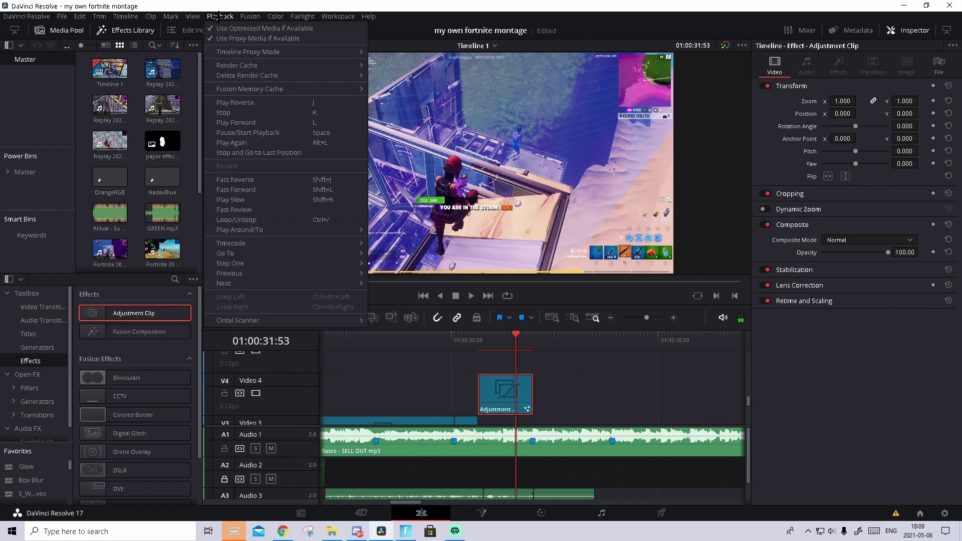
{"action": "left_click", "coordinate": [220, 12]}
{"action": "left_click", "coordinate": [221, 13]}
{"action": "mouse_move", "coordinate": [260, 88]}
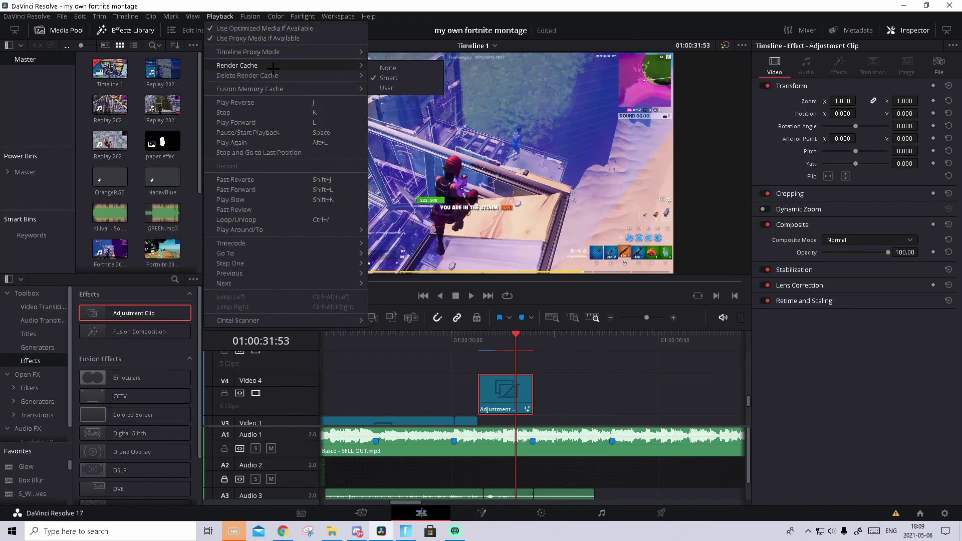
{"action": "mouse_move", "coordinate": [315, 67]}
{"action": "left_click", "coordinate": [484, 235]}
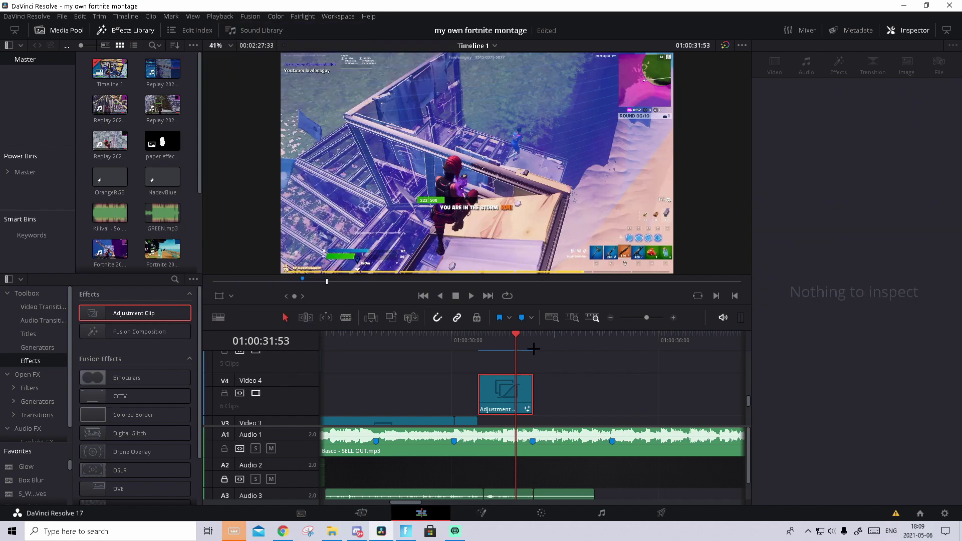
Play the timeline through the shortened adjustment clip to review the shake, glow and chroma effect.
{"action": "left_click", "coordinate": [509, 345]}
{"action": "key", "text": "space"}
{"action": "mouse_move", "coordinate": [510, 344]}
{"action": "left_mouse_down"}
{"action": "mouse_move", "coordinate": [520, 344]}
{"action": "mouse_move", "coordinate": [515, 332]}
{"action": "mouse_move", "coordinate": [510, 341]}
{"action": "left_mouse_up"}
{"action": "key", "text": "space"}
{"action": "key", "text": "space"}
Open the adjustment clip's composition in Fusion again and examine the effect at its last frame, 216299.
{"action": "left_click", "coordinate": [521, 340]}
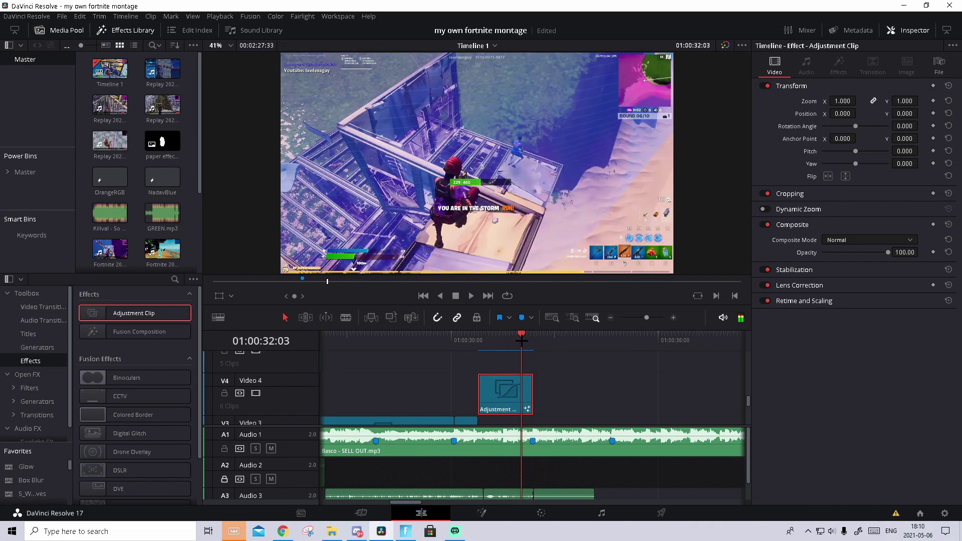
{"action": "left_click", "coordinate": [480, 512]}
{"action": "left_click_drag", "start_coordinate": [669, 303], "coordinate": [752, 313]}
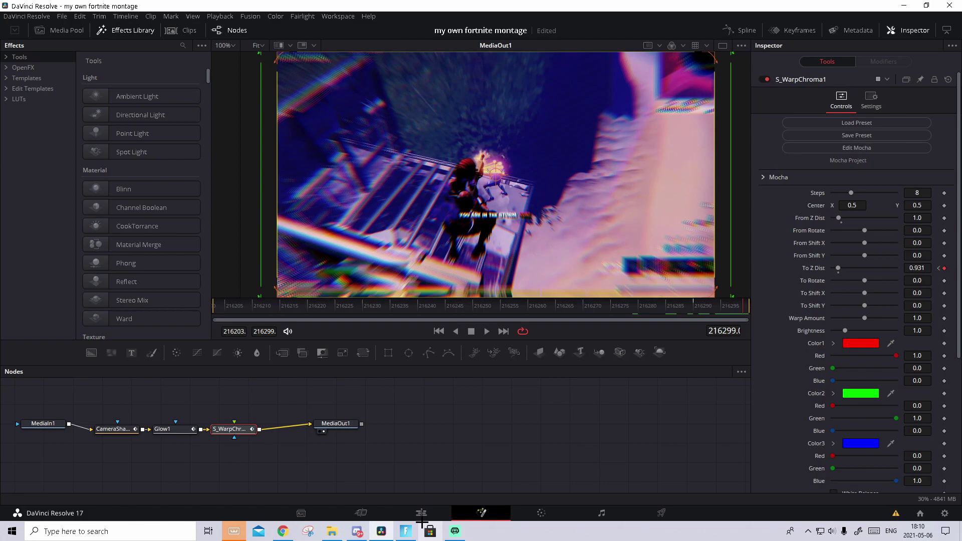
{"action": "mouse_move", "coordinate": [405, 530]}
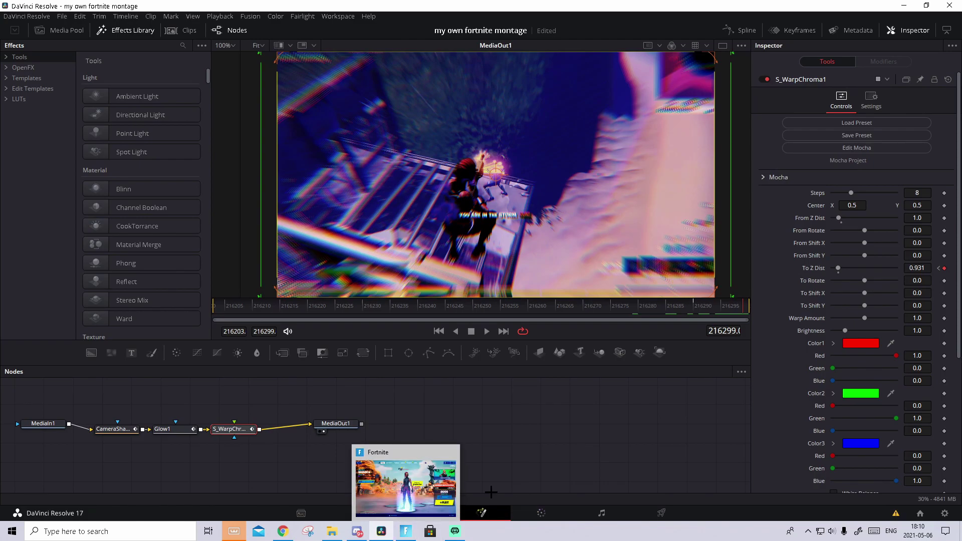